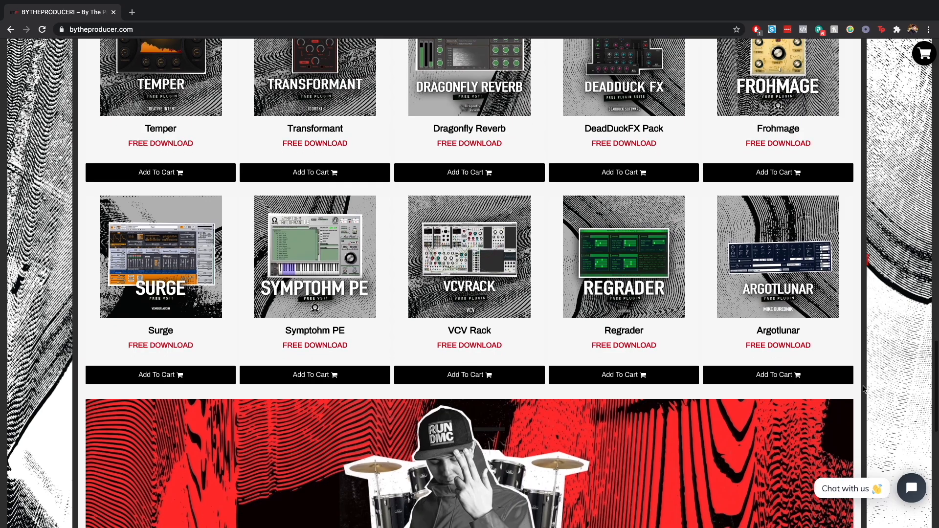
scroll(864, 389, down, 3)
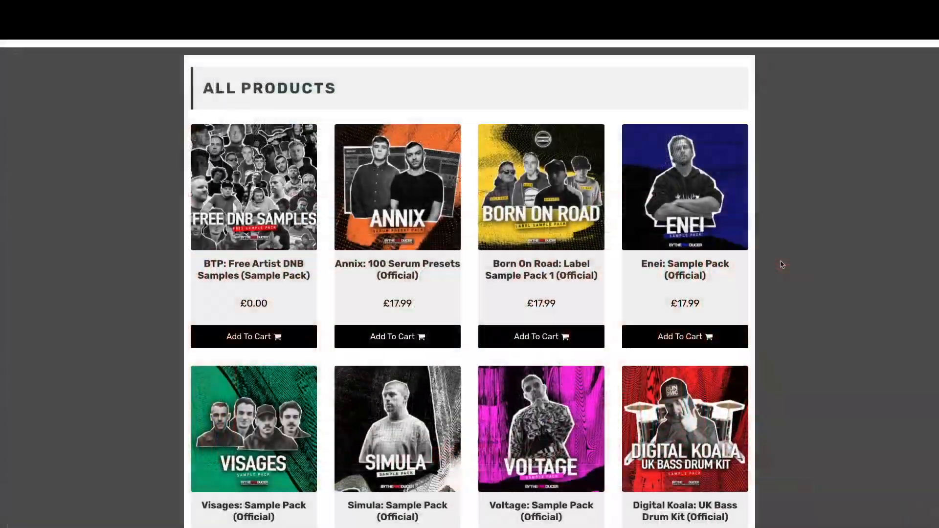
scroll(782, 264, down, 3)
scroll(781, 265, down, 3)
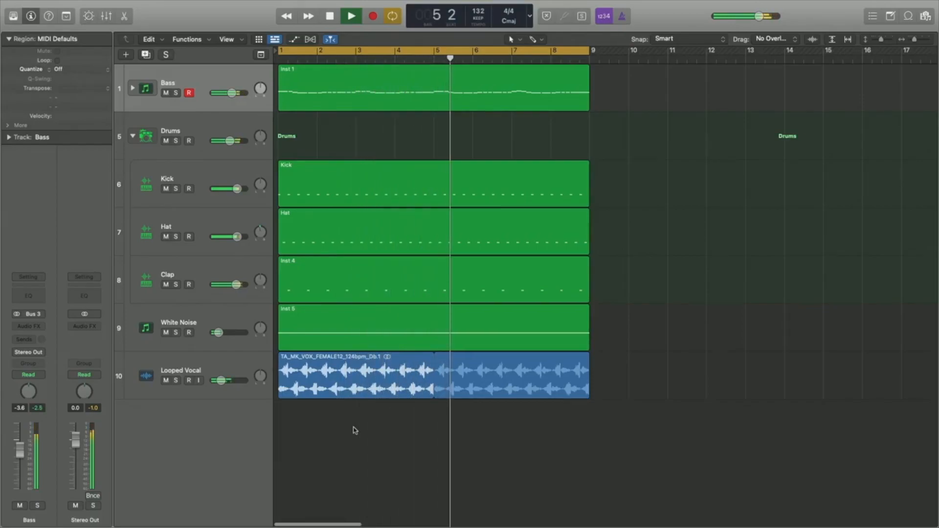
Solo the Inst 1 track with its Serum synth window open and play the loop to hear the bass patch.
key(c)
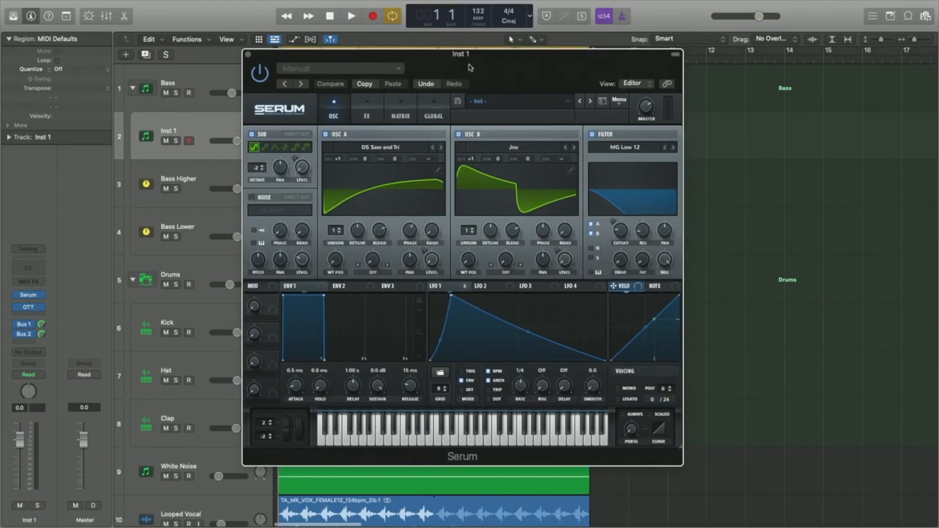
key(s)
key(space)
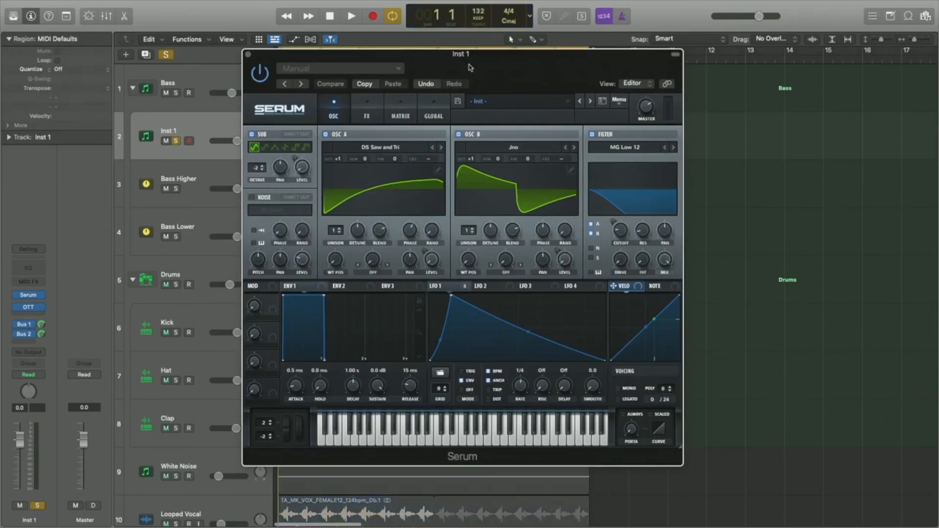
key(space)
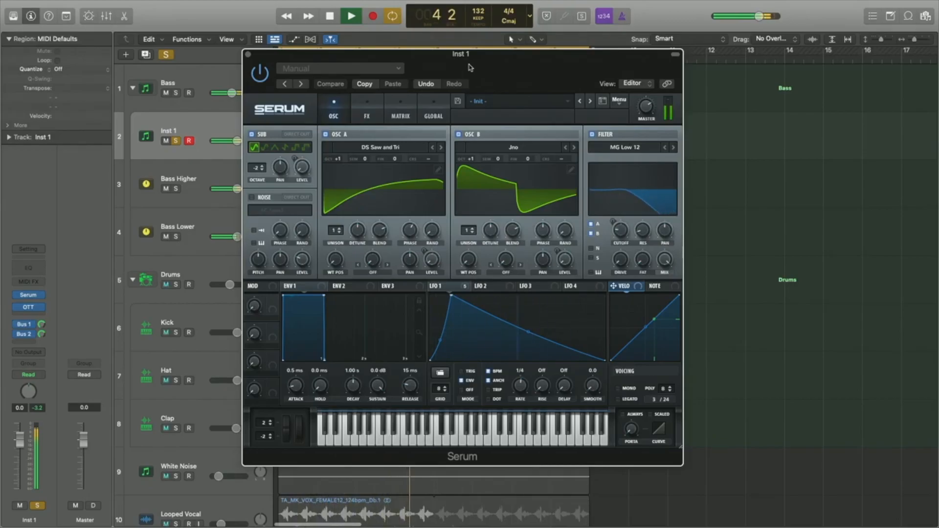
key(space)
key(ctrl+s)
key(space)
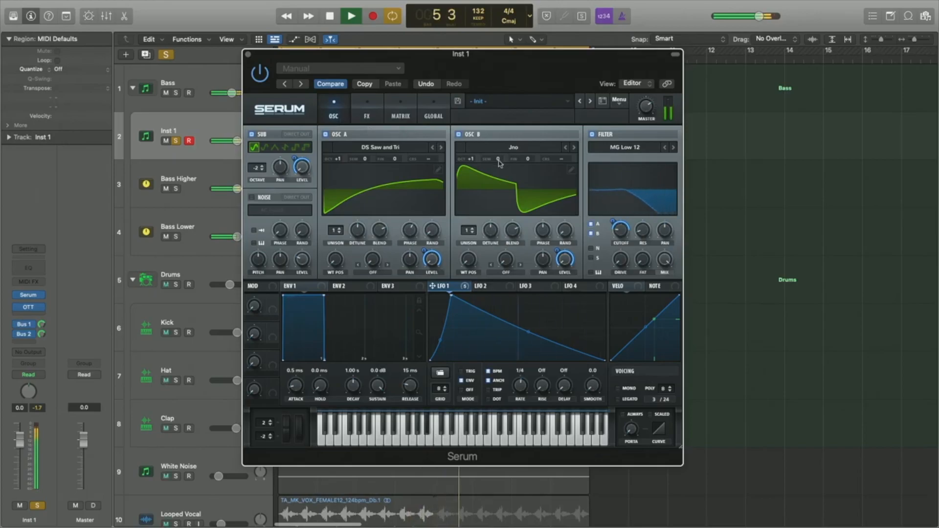
Adjust oscillator B's semitone tuning in Serum.
drag(499, 163, 499, 144)
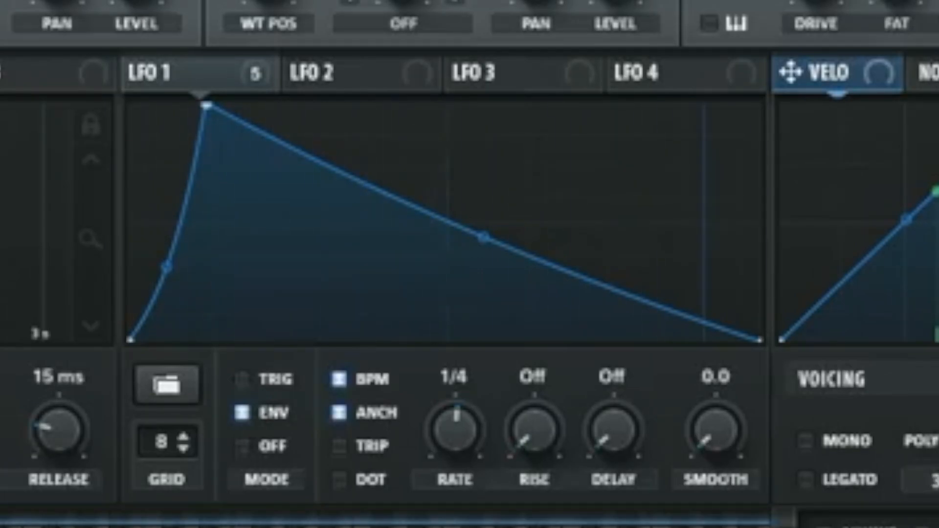
click(118, 64)
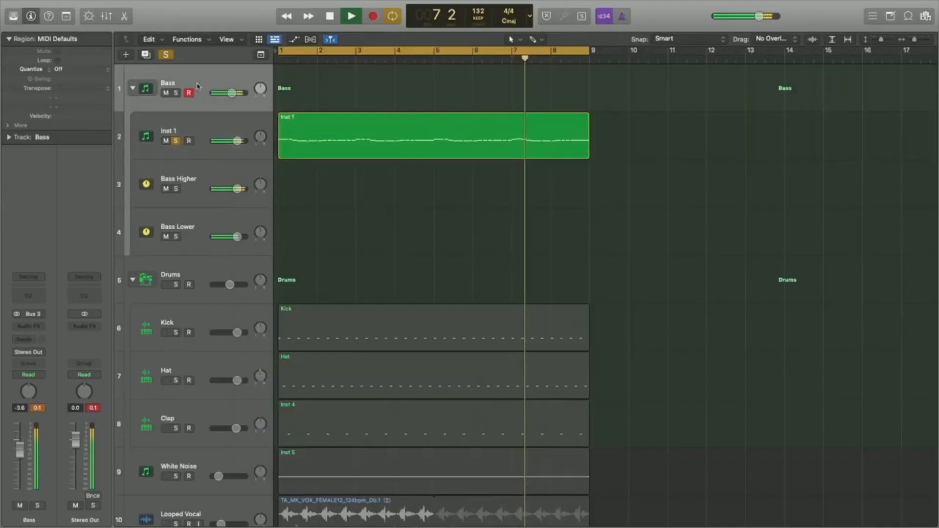
Solo the Bass Higher bus, bypass all its effects, and toggle Channel EQ, SerumFX and Kickstart individually.
click(176, 189)
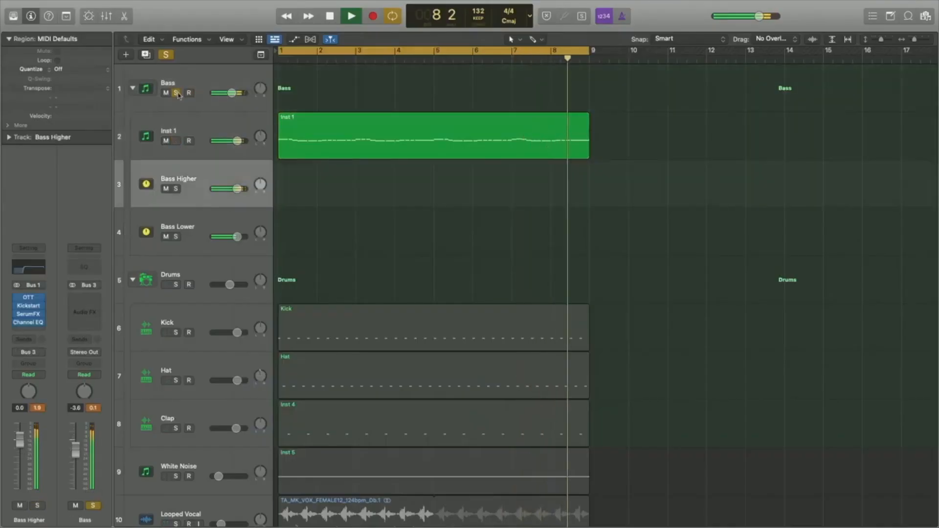
drag(16, 298, 17, 323)
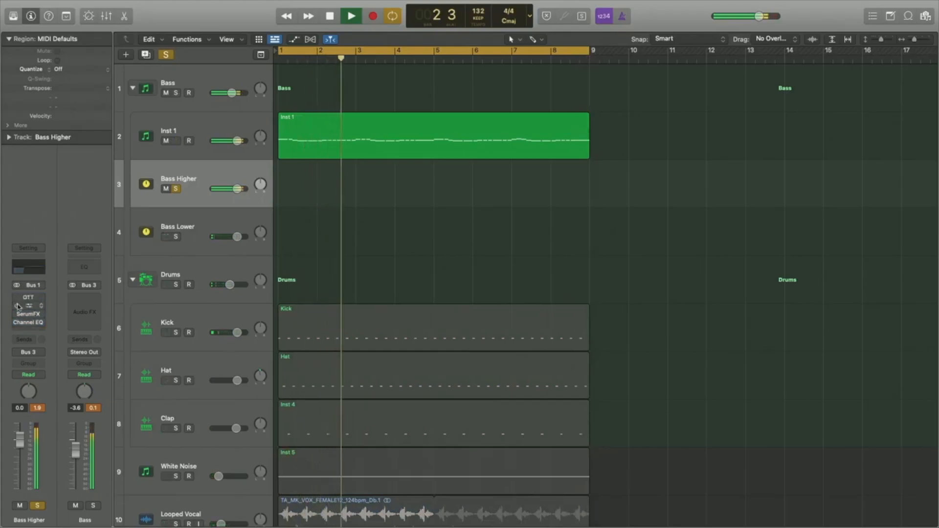
click(16, 323)
click(17, 315)
click(16, 306)
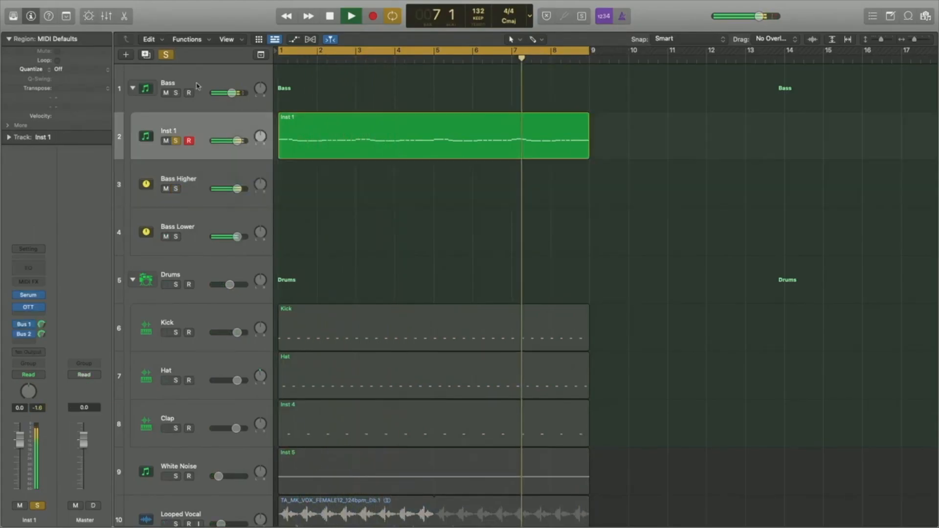
Transfer the solo from the Inst 1 track to the Bass Higher bus, leaving the Bass stack unsoloed.
click(196, 86)
click(176, 93)
click(176, 141)
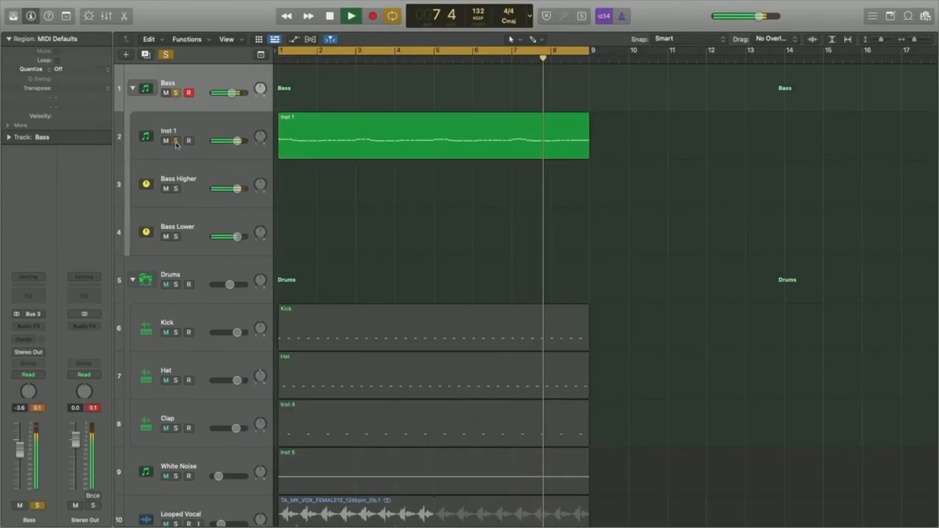
click(209, 171)
click(176, 93)
click(176, 188)
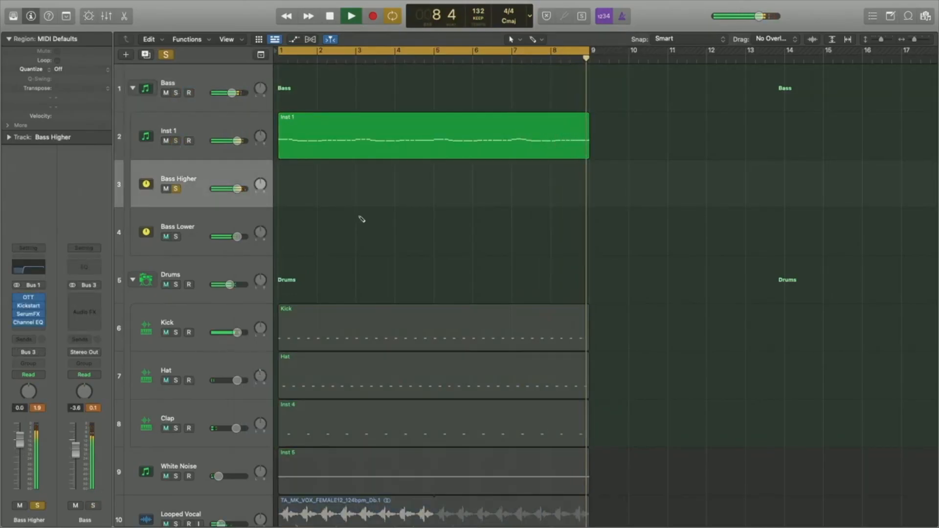
Bypass the whole Bass Higher effects chain, and switch Channel EQ and SerumFX back on.
drag(16, 297, 17, 322)
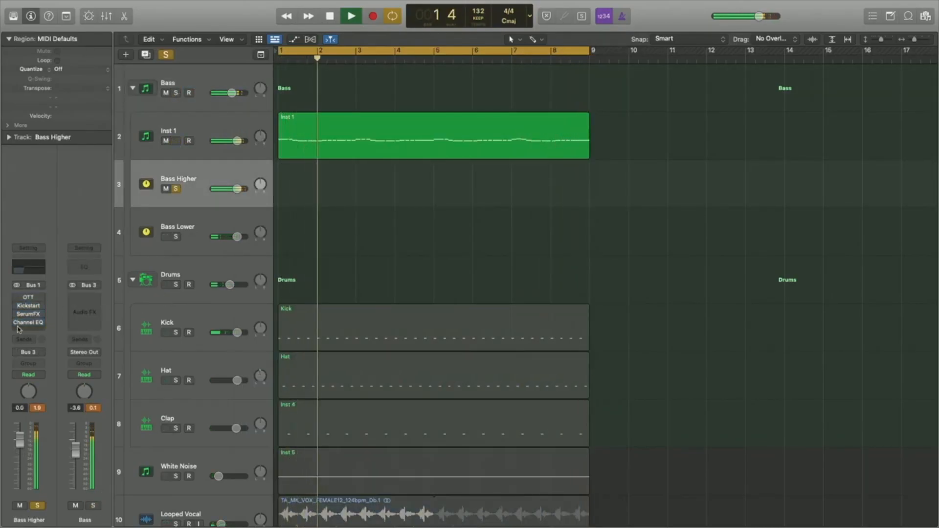
click(16, 323)
click(17, 314)
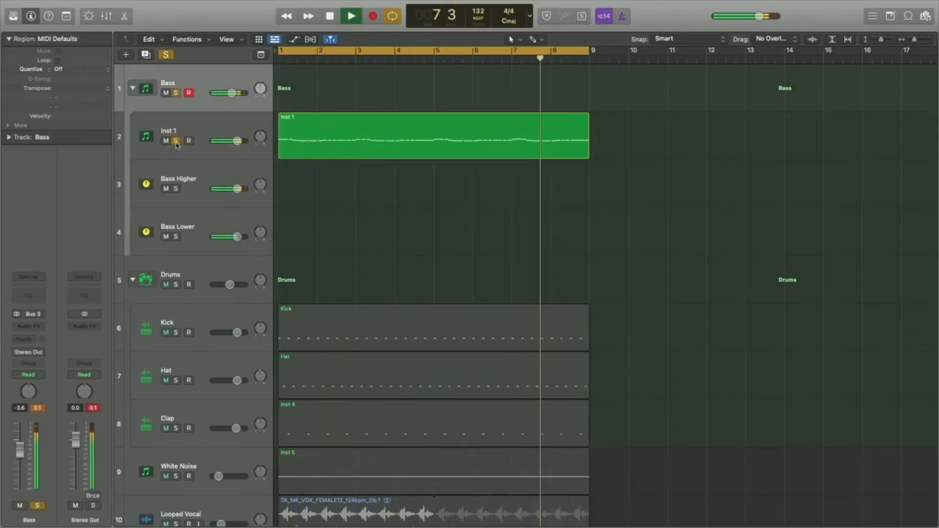
Solo Bass Higher instead of Inst 1 and bypass its OTT, Kickstart, SerumFX and Channel EQ effects.
click(176, 141)
click(175, 189)
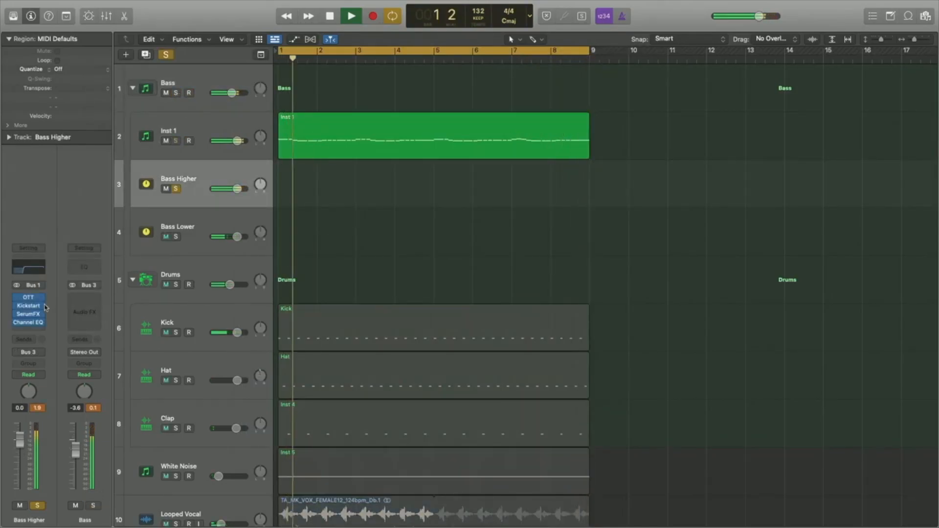
drag(16, 298, 17, 326)
Open the OTT compressor on Bass Higher and turn off its bypass.
click(28, 297)
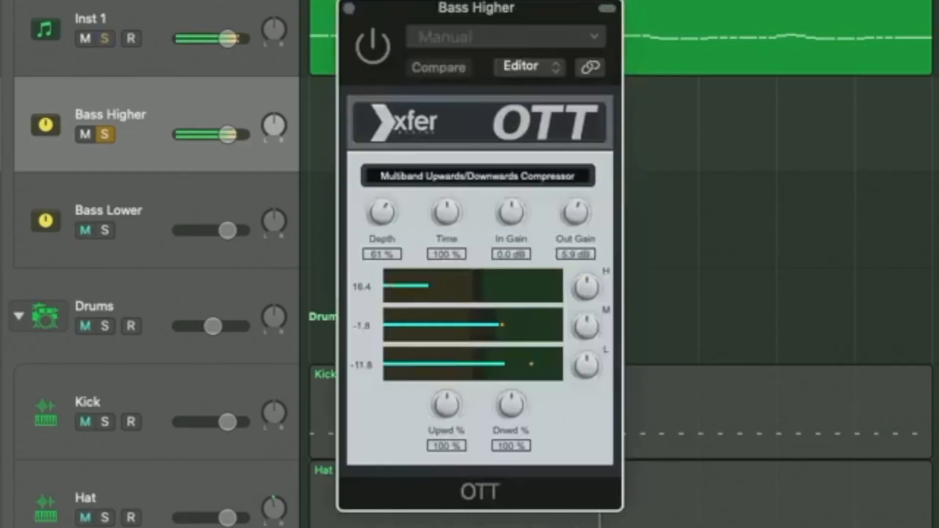
click(16, 297)
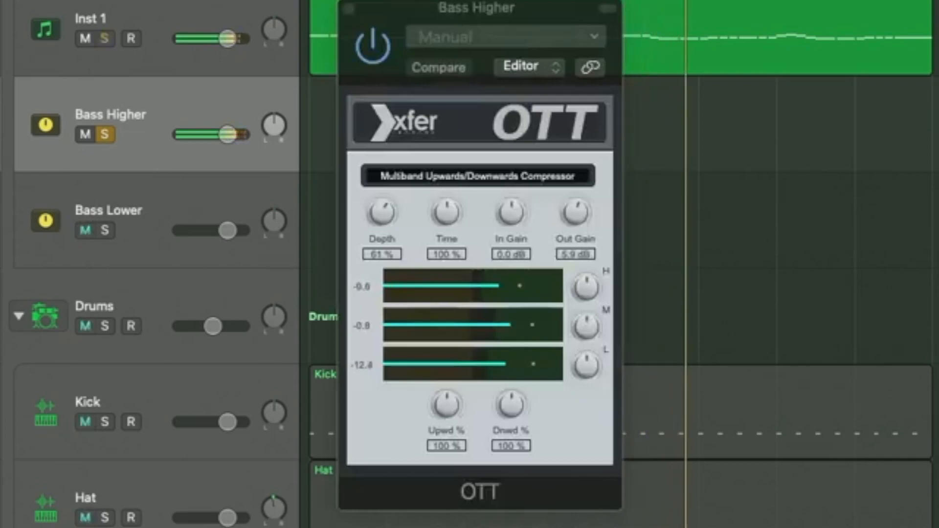